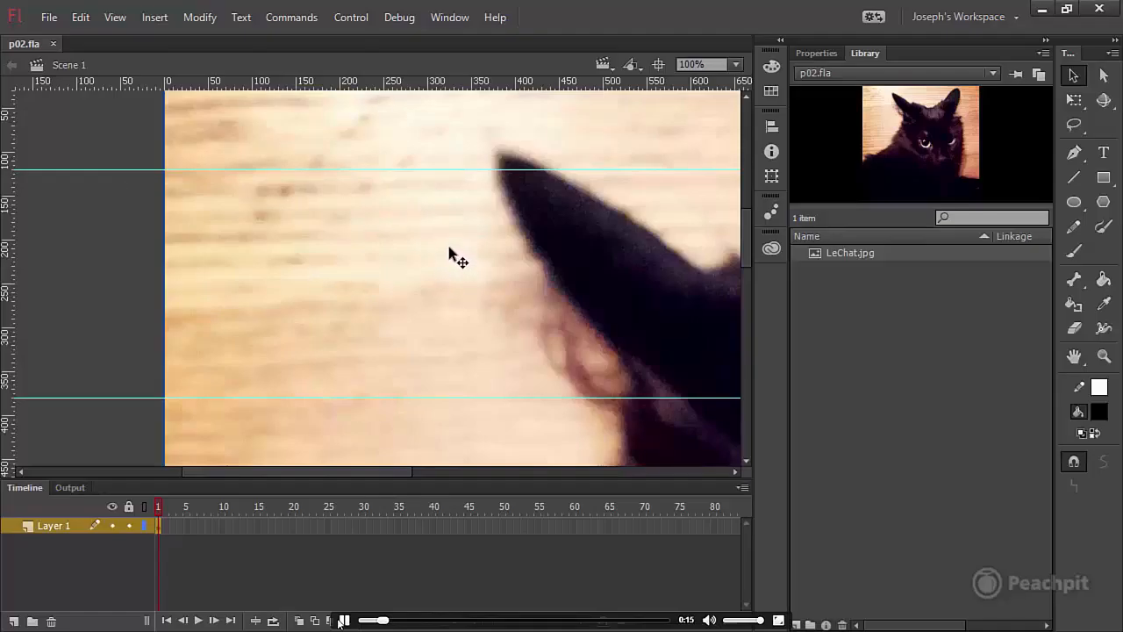
Move the cat bitmap with the Free Transform tool so that it covers the stage, at about X -222, Y -136.
{"action": "left_click", "coordinate": [814, 53]}
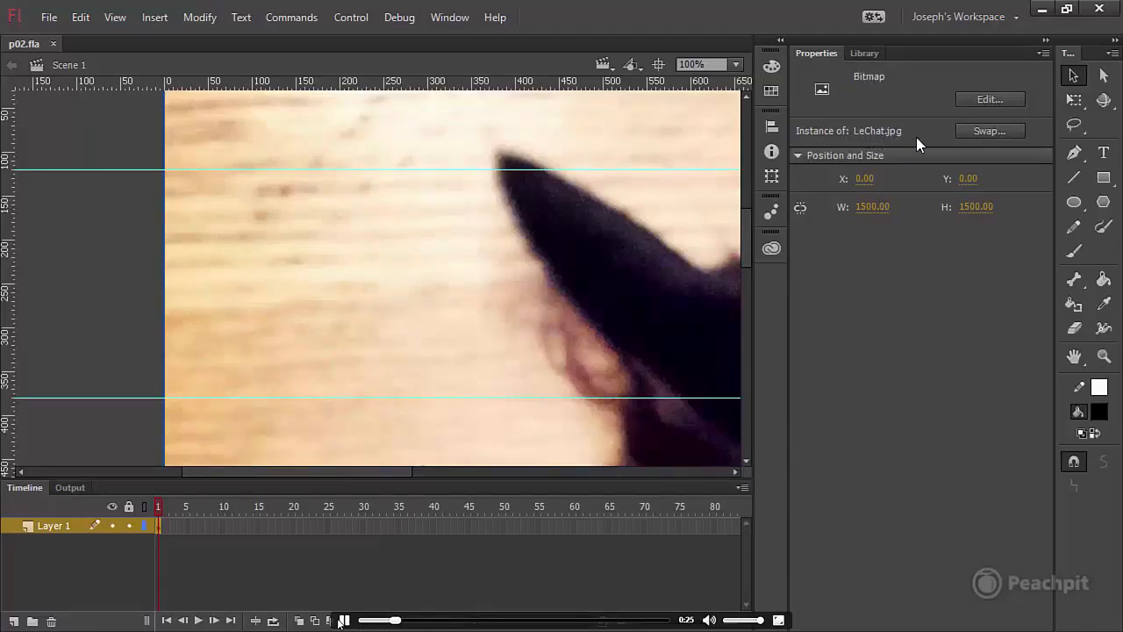
{"action": "left_click", "coordinate": [735, 64]}
{"action": "left_click", "coordinate": [707, 80]}
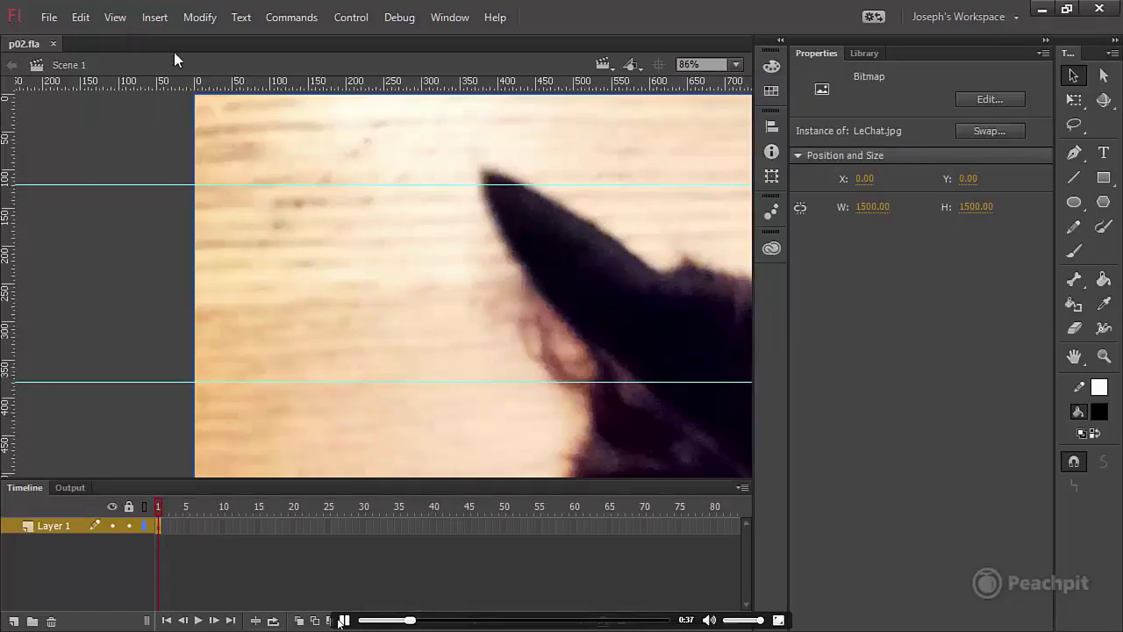
{"action": "left_click", "coordinate": [1075, 100]}
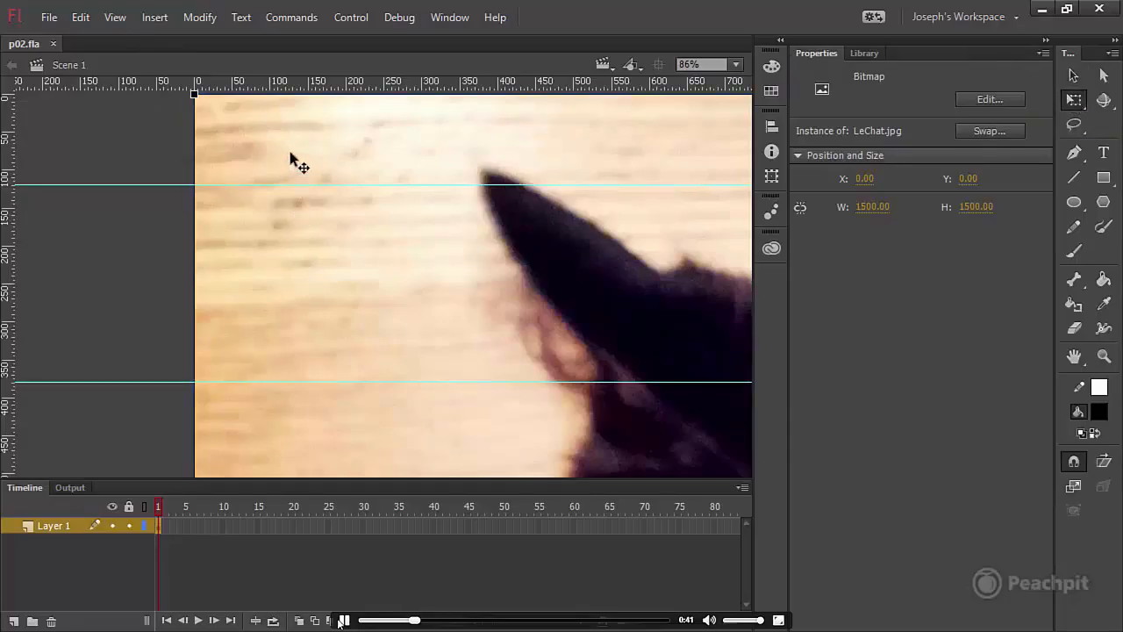
{"action": "left_click", "coordinate": [735, 64]}
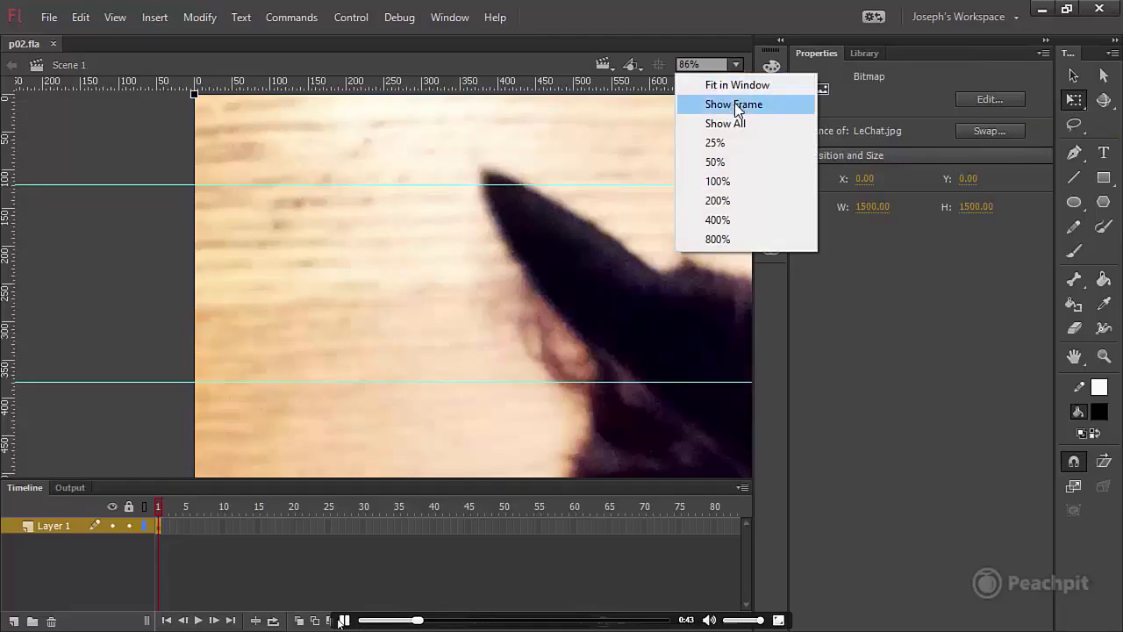
{"action": "left_click", "coordinate": [736, 143]}
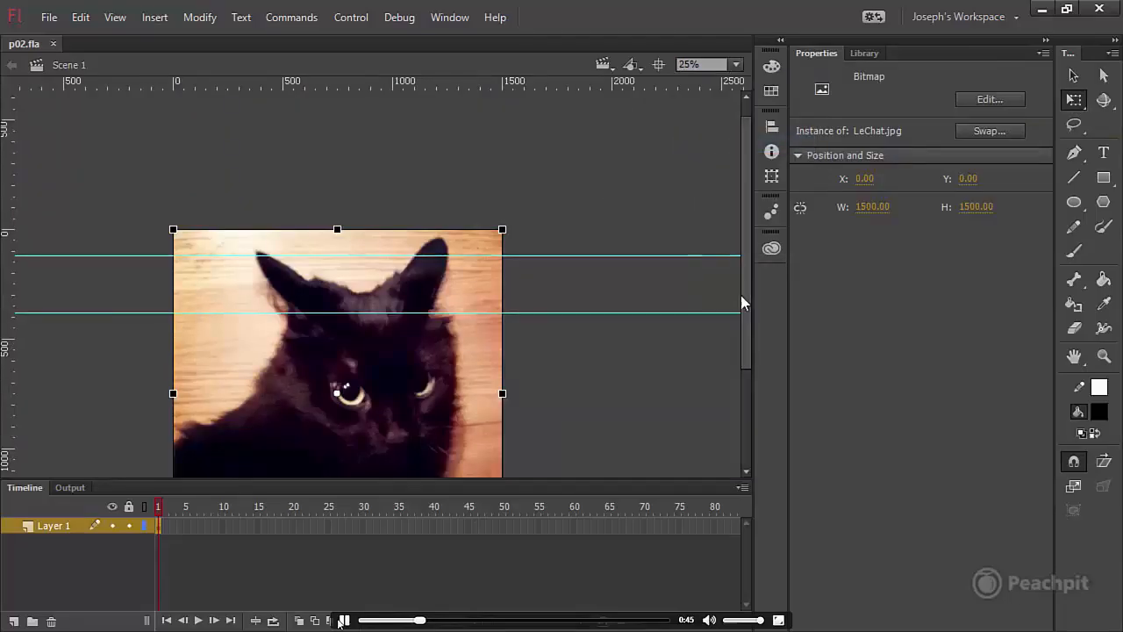
{"action": "left_click_drag", "start_coordinate": [745, 298], "coordinate": [734, 354]}
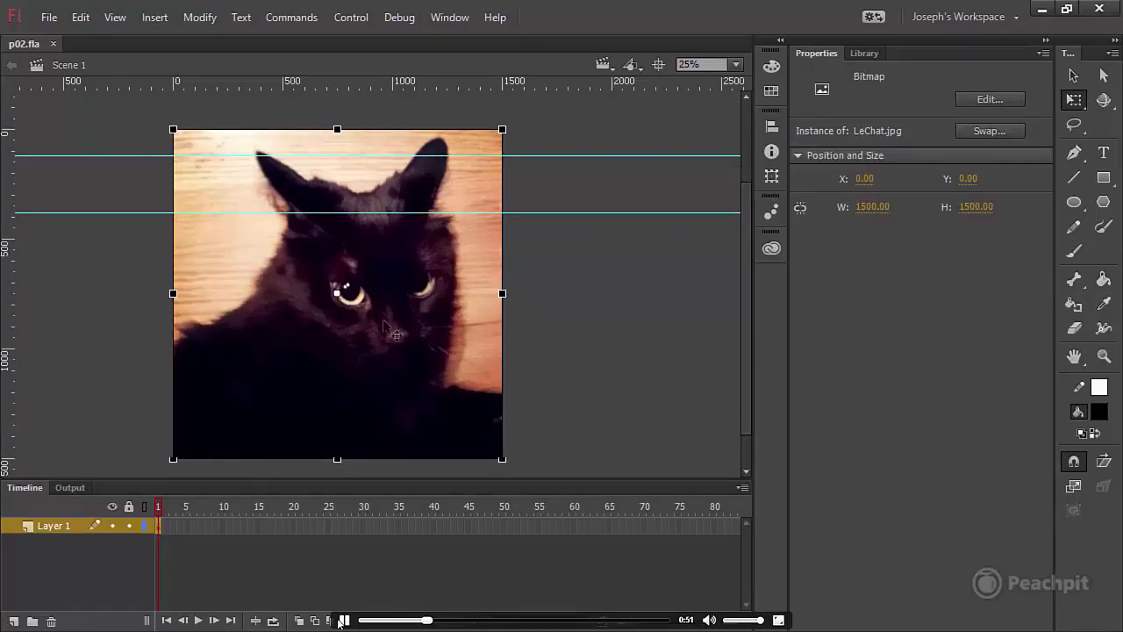
{"action": "left_click_drag", "start_coordinate": [386, 326], "coordinate": [430, 339]}
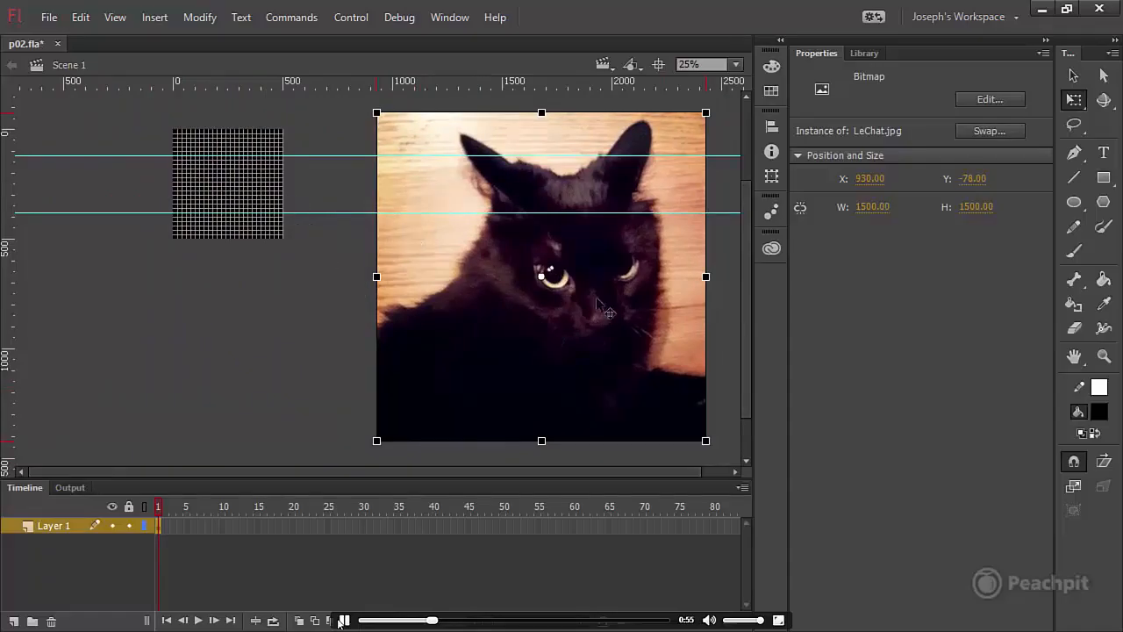
{"action": "left_click_drag", "start_coordinate": [599, 313], "coordinate": [346, 299]}
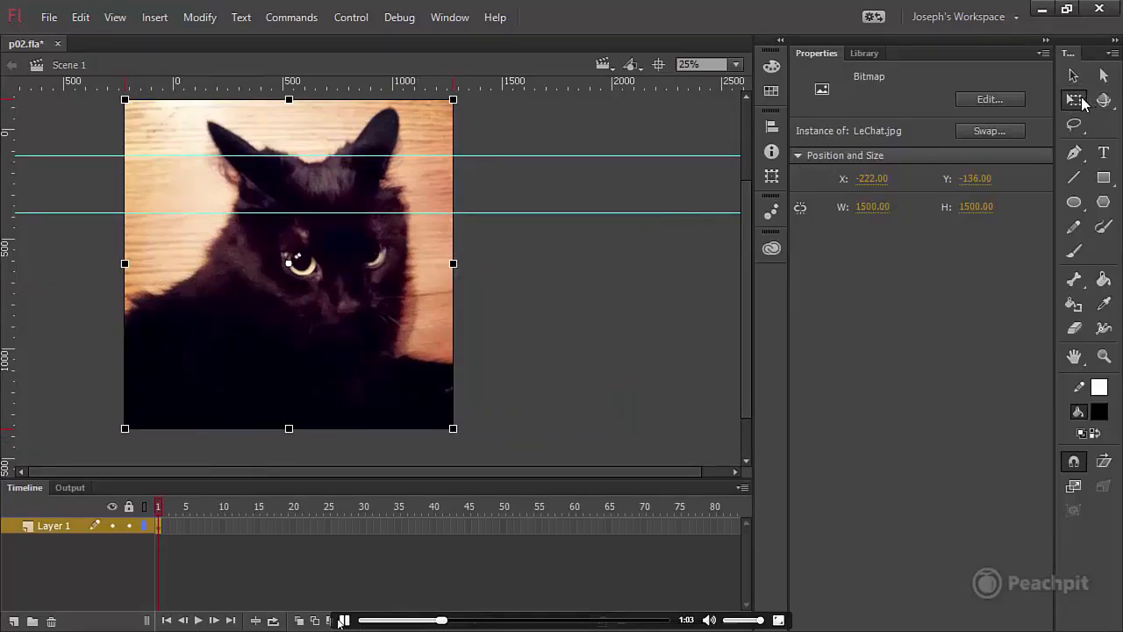
Show Layer 1 as outlines and scale the bitmap down to about 780 × 780 px around the stage, at about X -154, Y -116.
{"action": "left_click", "coordinate": [145, 528]}
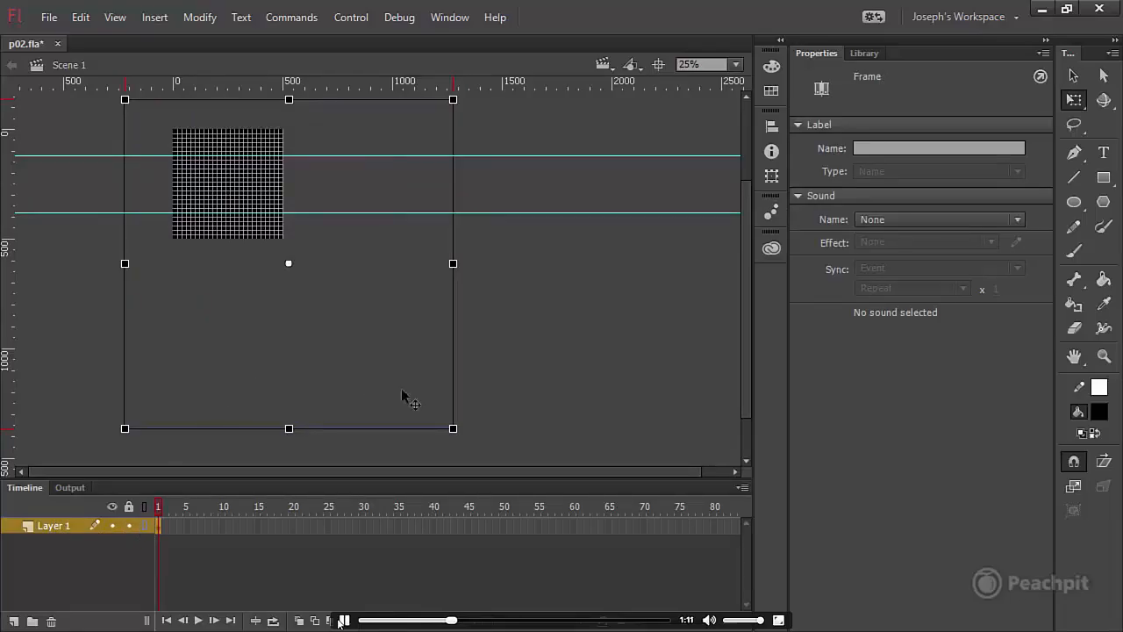
{"action": "left_click_drag", "start_coordinate": [452, 428], "coordinate": [285, 236]}
{"action": "left_click_drag", "start_coordinate": [238, 180], "coordinate": [252, 218]}
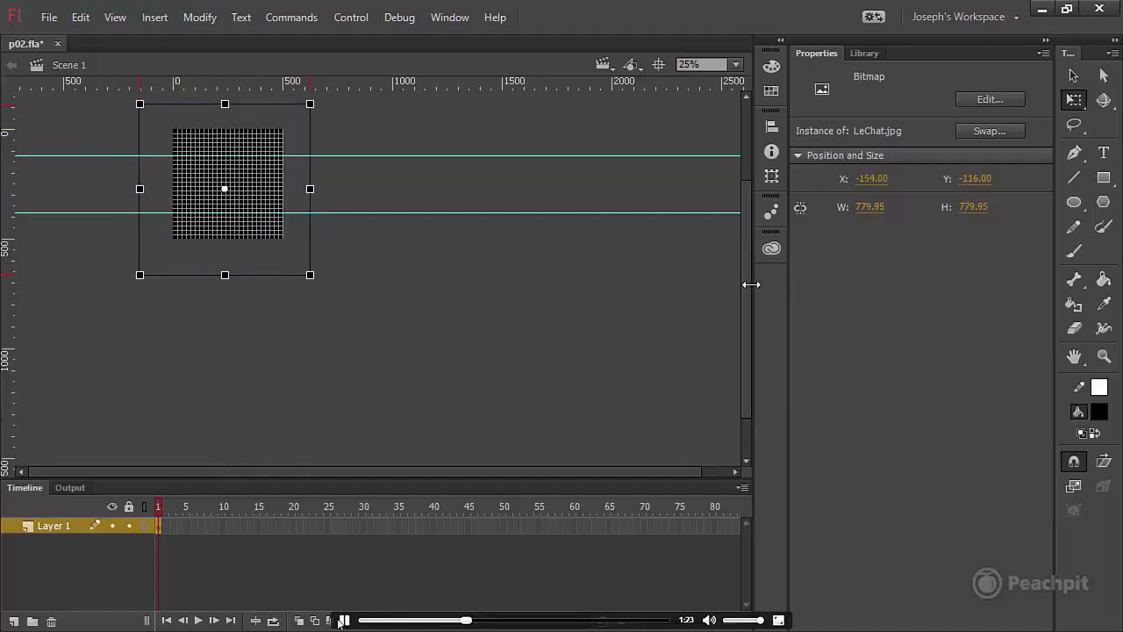
Turn off the outline display of Layer 1 and move the bitmap up to about Y -144.
{"action": "scroll", "coordinate": [745, 271], "scroll_direction": "up", "scroll_amount": 3}
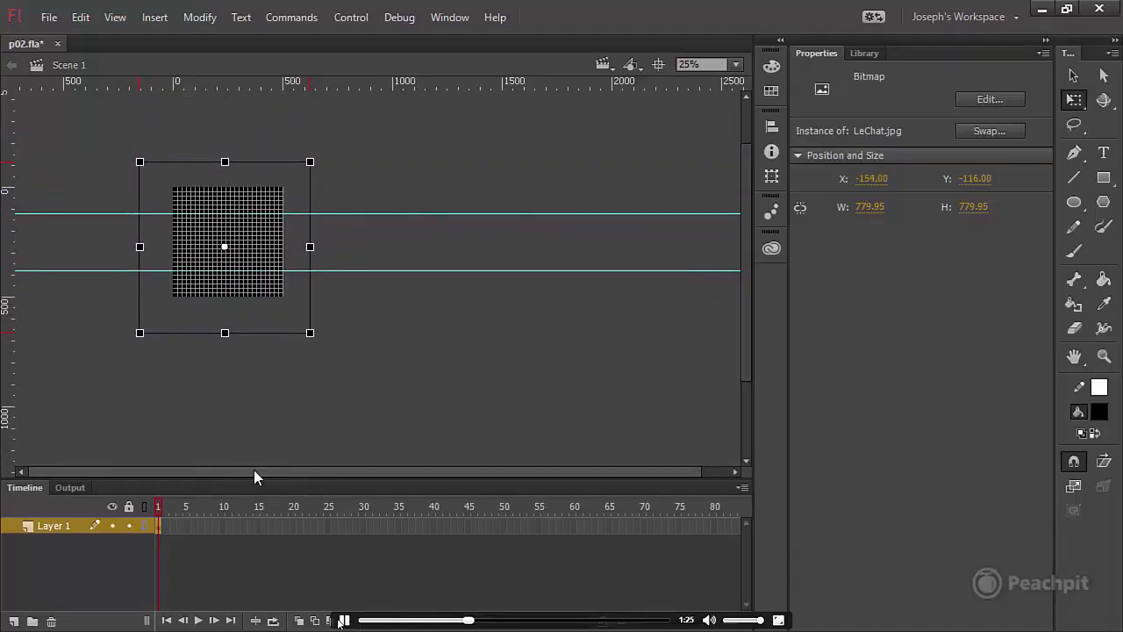
{"action": "left_click", "coordinate": [148, 524]}
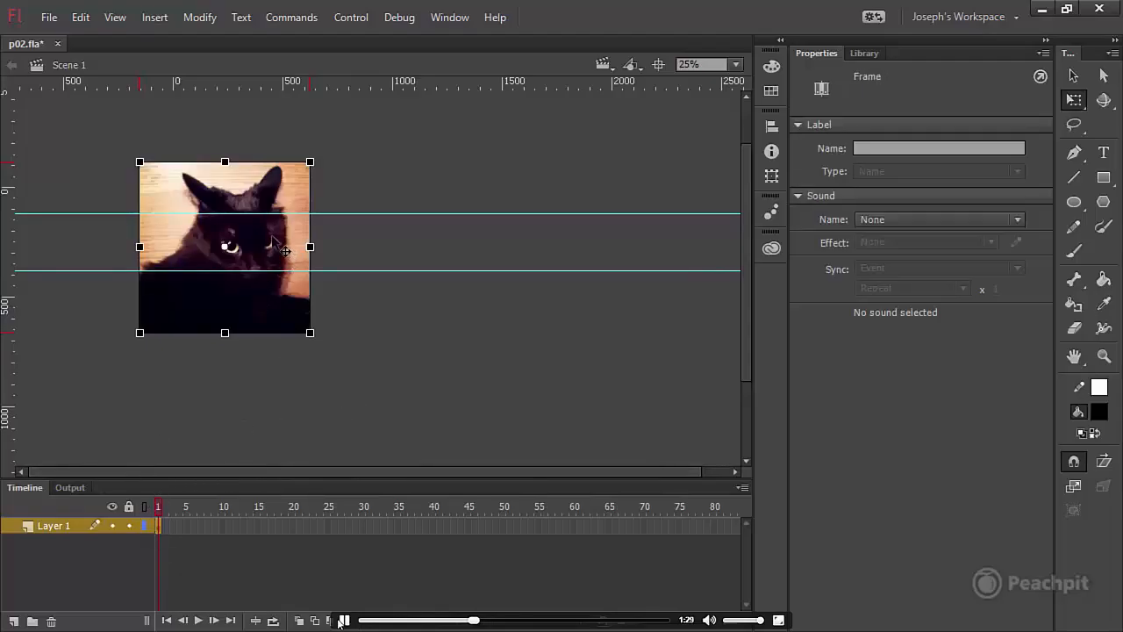
{"action": "mouse_move", "coordinate": [275, 254]}
{"action": "left_mouse_down"}
{"action": "mouse_move", "coordinate": [308, 327]}
{"action": "mouse_move", "coordinate": [269, 258]}
{"action": "mouse_move", "coordinate": [275, 248]}
{"action": "left_mouse_up"}
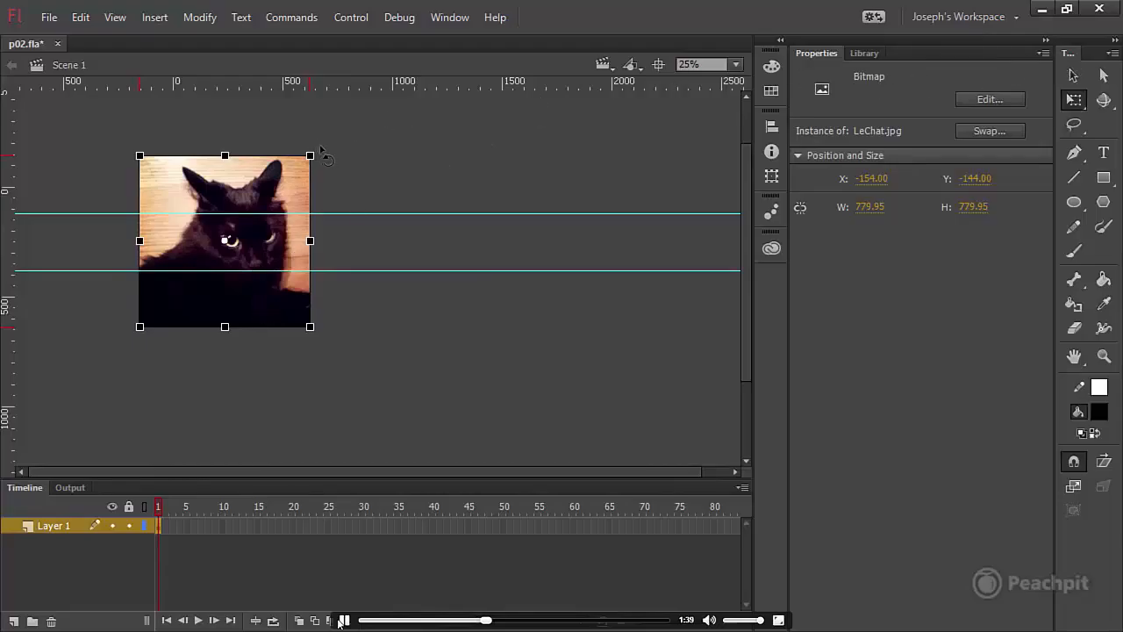
Try rotating, squashing and stretching the bitmap with the Free Transform tool, and undo these transformations.
{"action": "left_click_drag", "start_coordinate": [318, 149], "coordinate": [228, 213]}
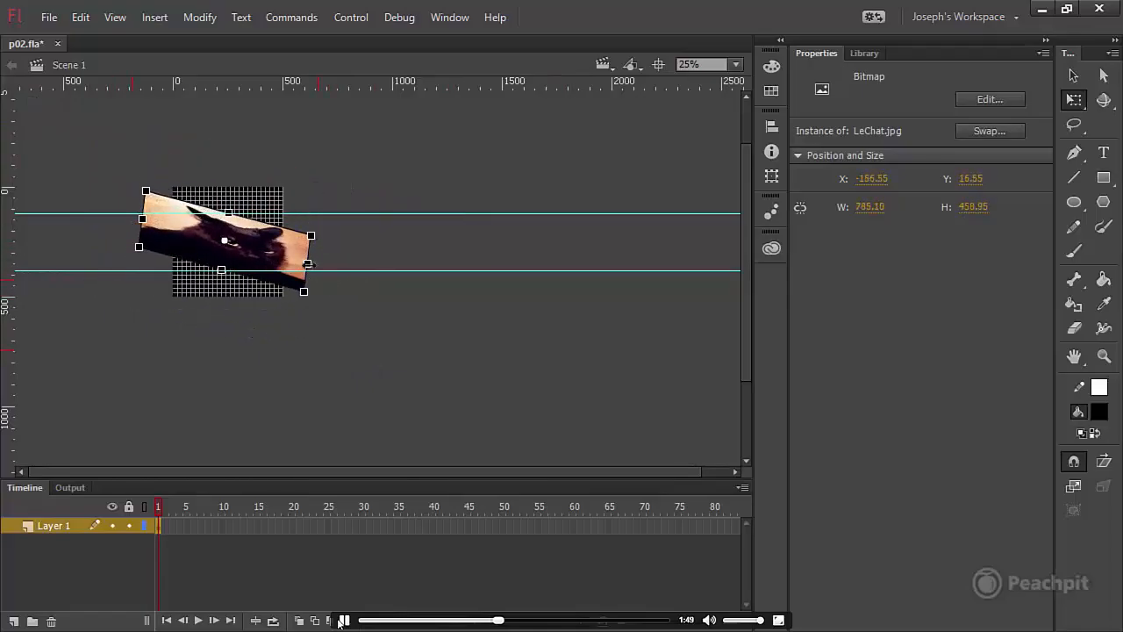
{"action": "left_click_drag", "start_coordinate": [308, 263], "coordinate": [415, 291]}
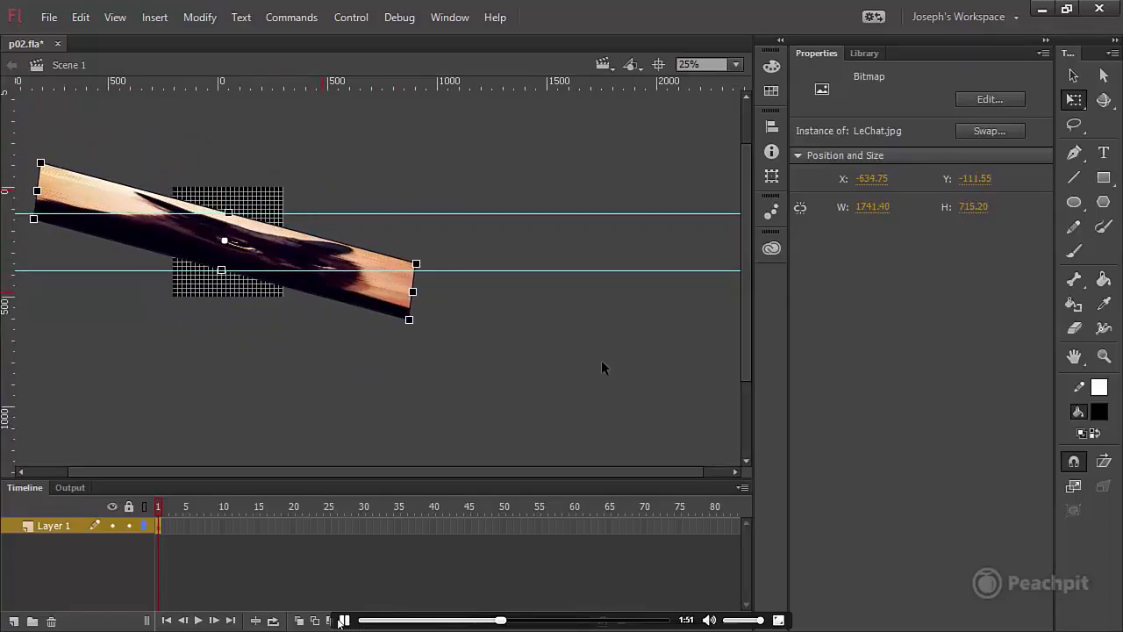
{"action": "key", "text": "ctrl+z"}
{"action": "key", "text": "ctrl+z"}
{"action": "key", "text": "ctrl+z"}
{"action": "key", "text": "ctrl+z"}
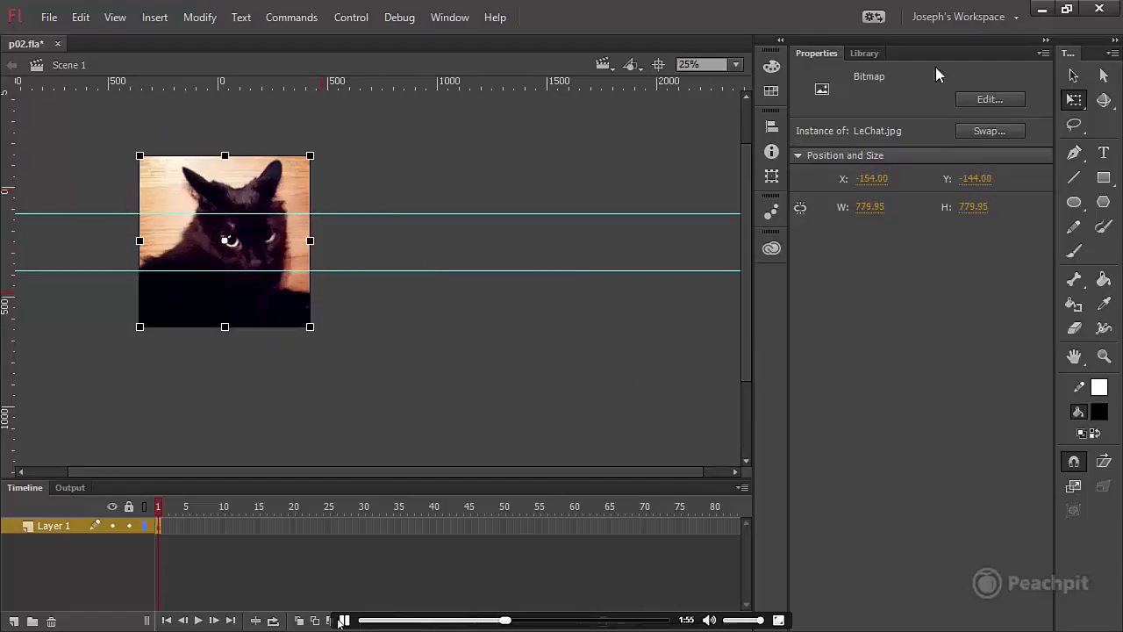
Fit the stage in the window and break the selected cat bitmap apart into an editable shape.
{"action": "left_click", "coordinate": [1074, 75]}
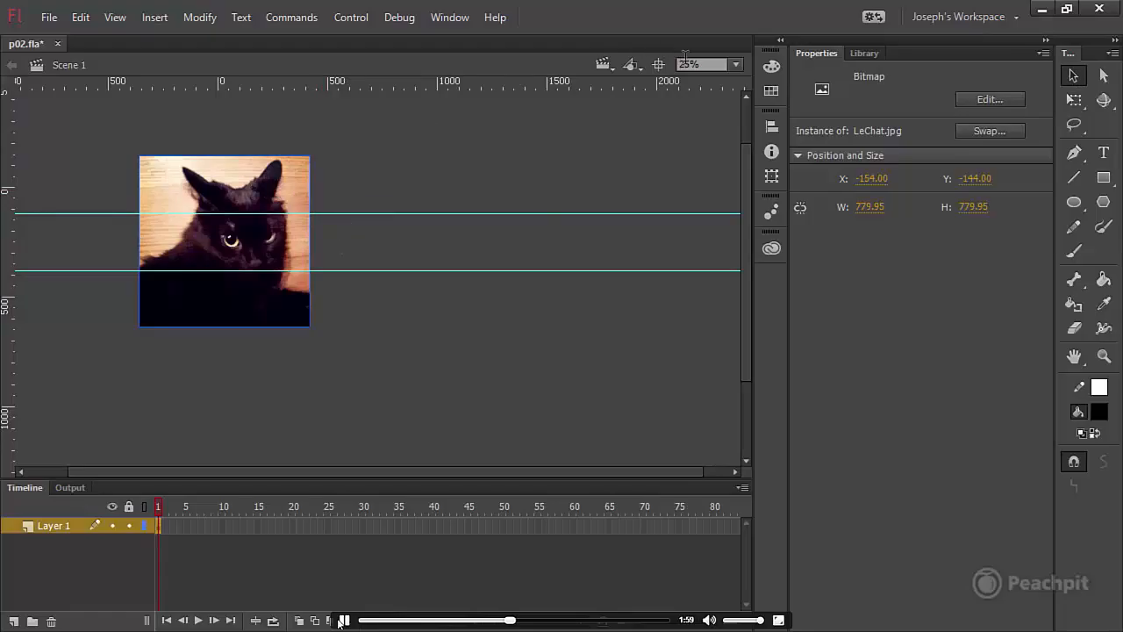
{"action": "left_click", "coordinate": [736, 64]}
{"action": "left_click", "coordinate": [729, 83]}
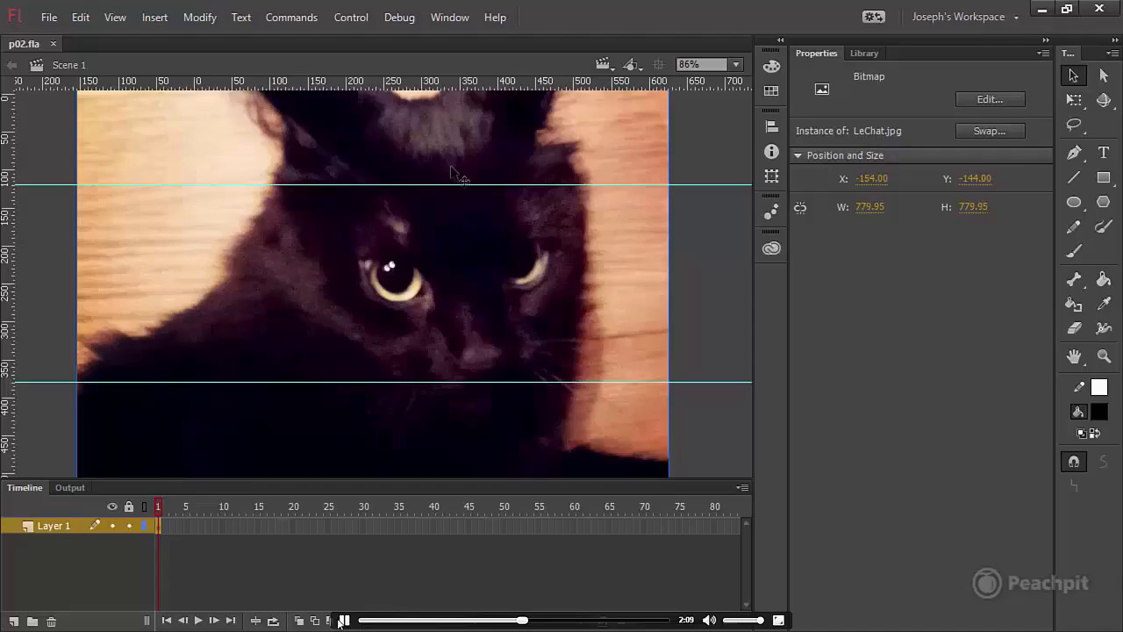
{"action": "left_click", "coordinate": [188, 22]}
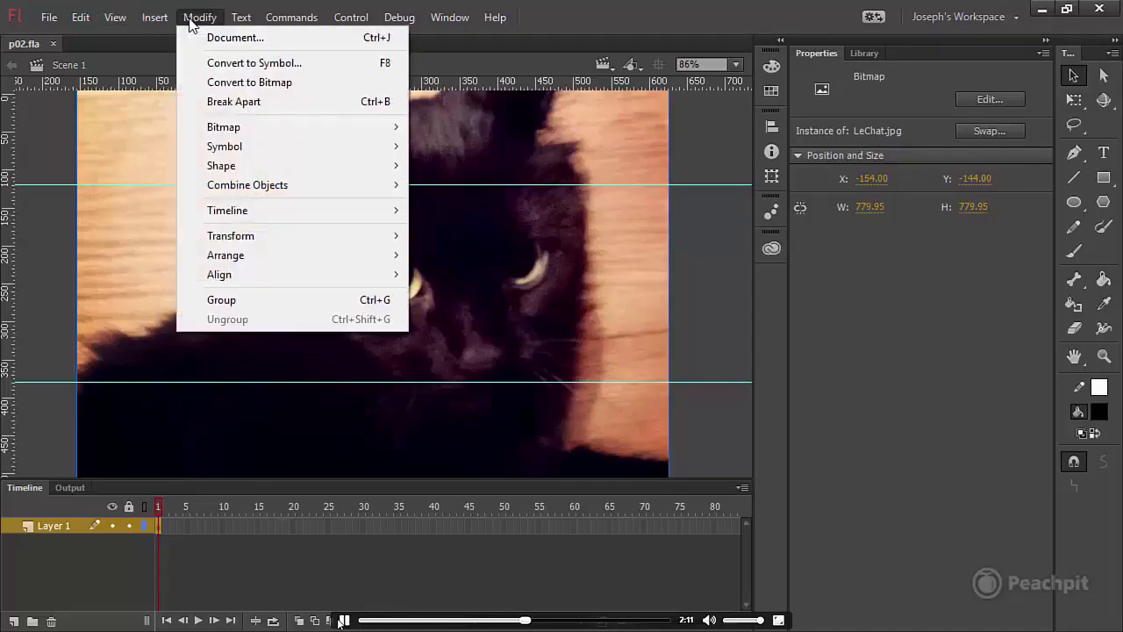
{"action": "left_click", "coordinate": [279, 105]}
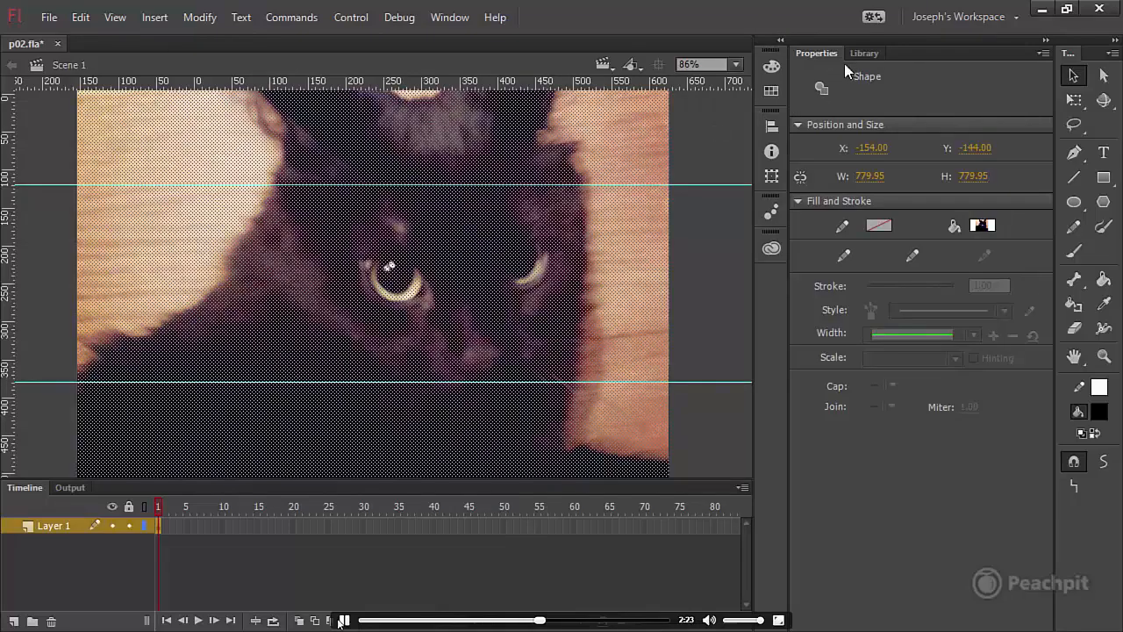
Deselect the shape and bend its right and left edges inward into curves with the Selection tool.
{"action": "left_click", "coordinate": [718, 242]}
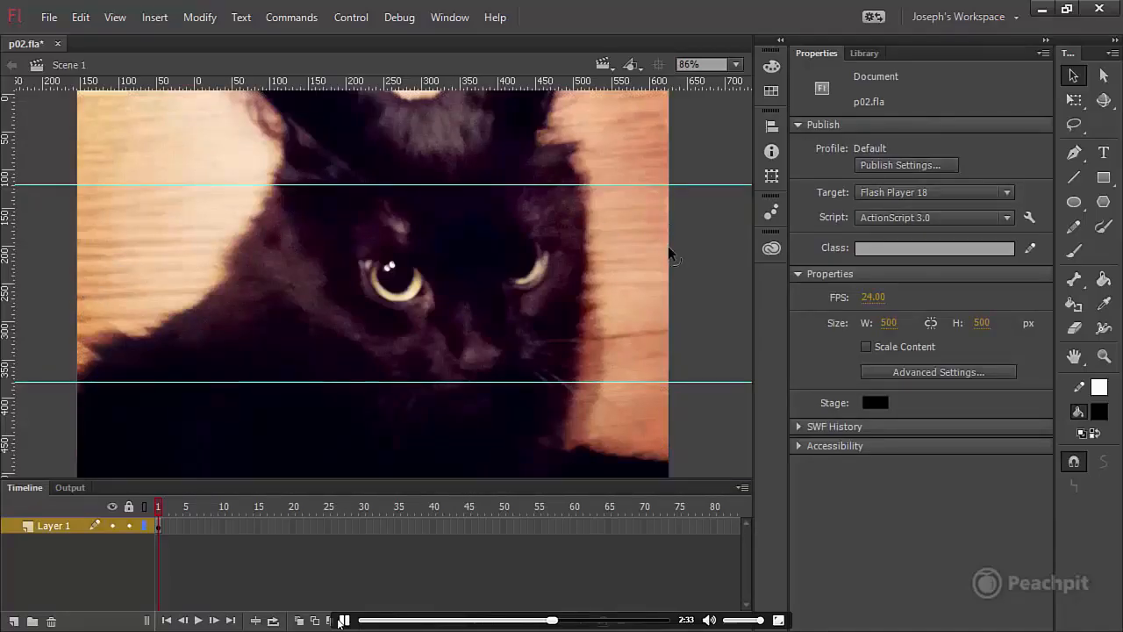
{"action": "left_click_drag", "start_coordinate": [668, 245], "coordinate": [492, 255]}
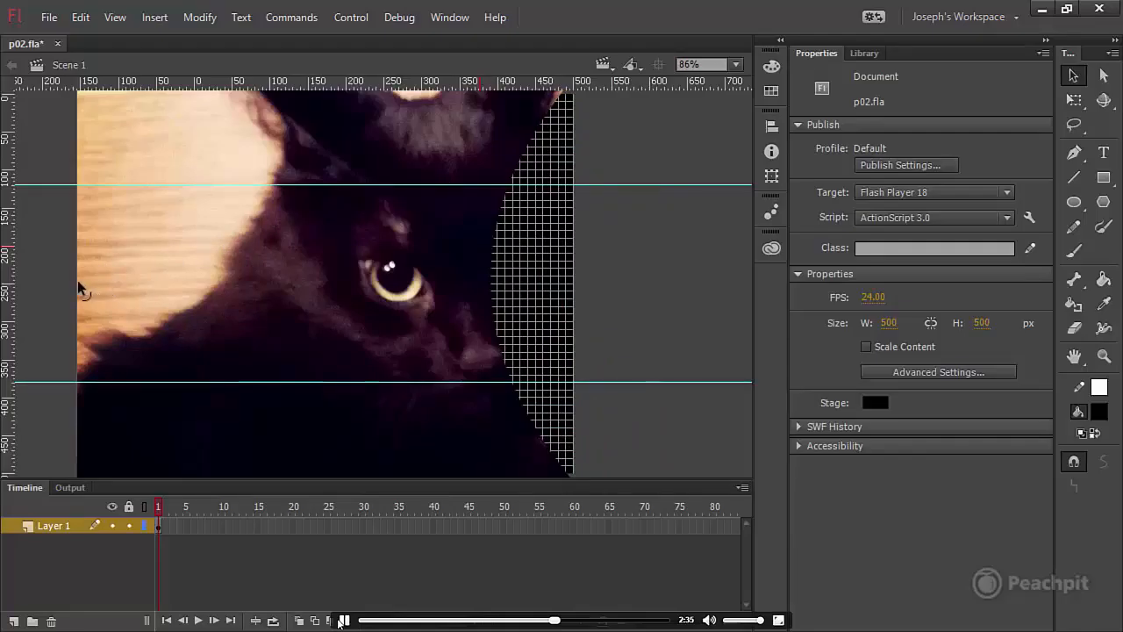
{"action": "left_click_drag", "start_coordinate": [76, 283], "coordinate": [287, 279]}
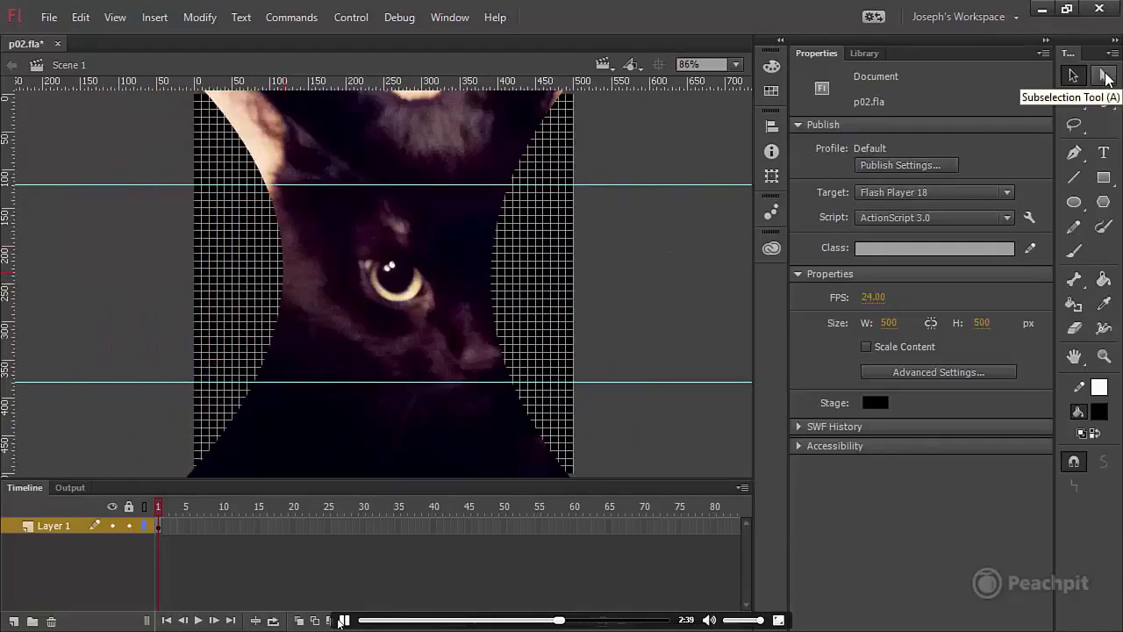
With the Subselection tool, move the shape's upper-right anchor point inward and slightly down, and adjust its curve handle to reshape the right edge.
{"action": "left_click", "coordinate": [1108, 77]}
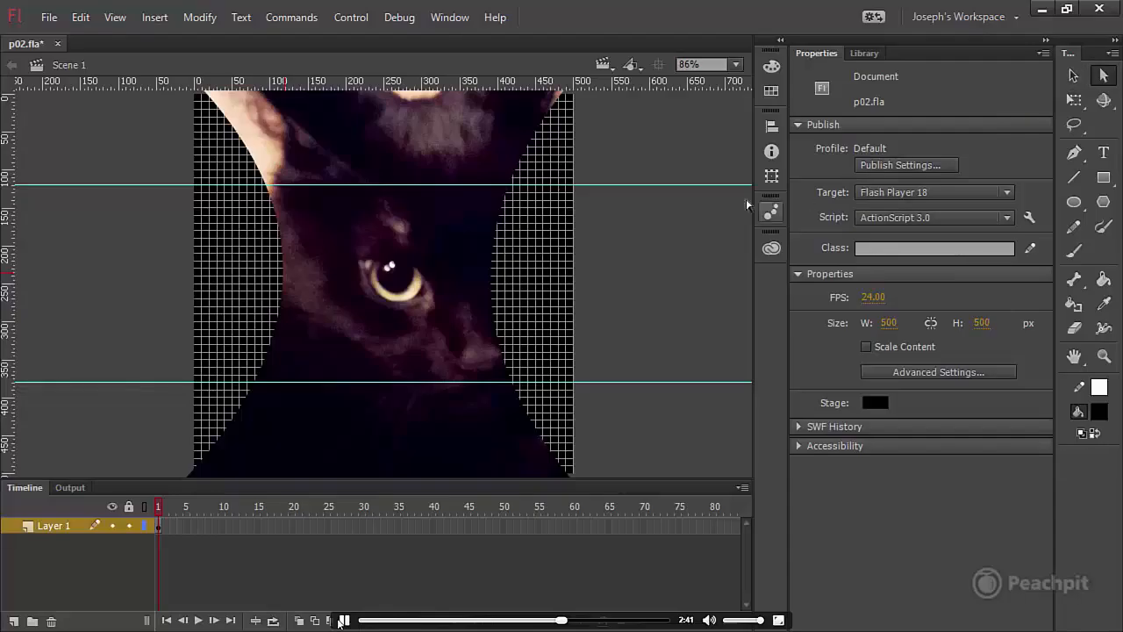
{"action": "left_click", "coordinate": [735, 64]}
{"action": "left_click", "coordinate": [718, 179]}
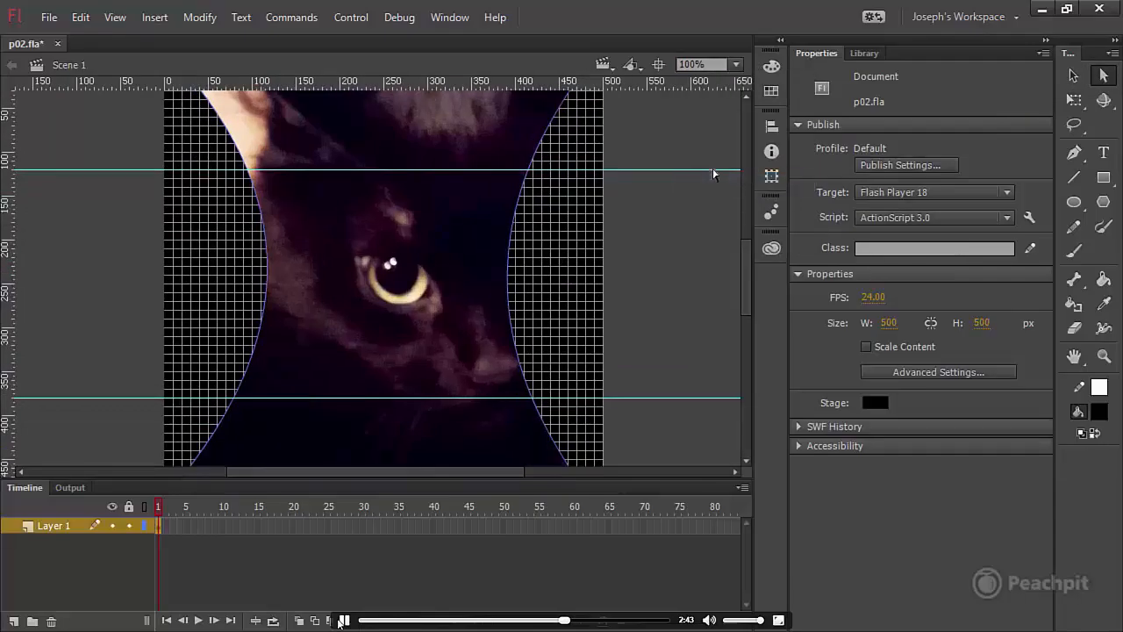
{"action": "left_click_drag", "start_coordinate": [742, 240], "coordinate": [745, 194]}
{"action": "left_click", "coordinate": [714, 158]}
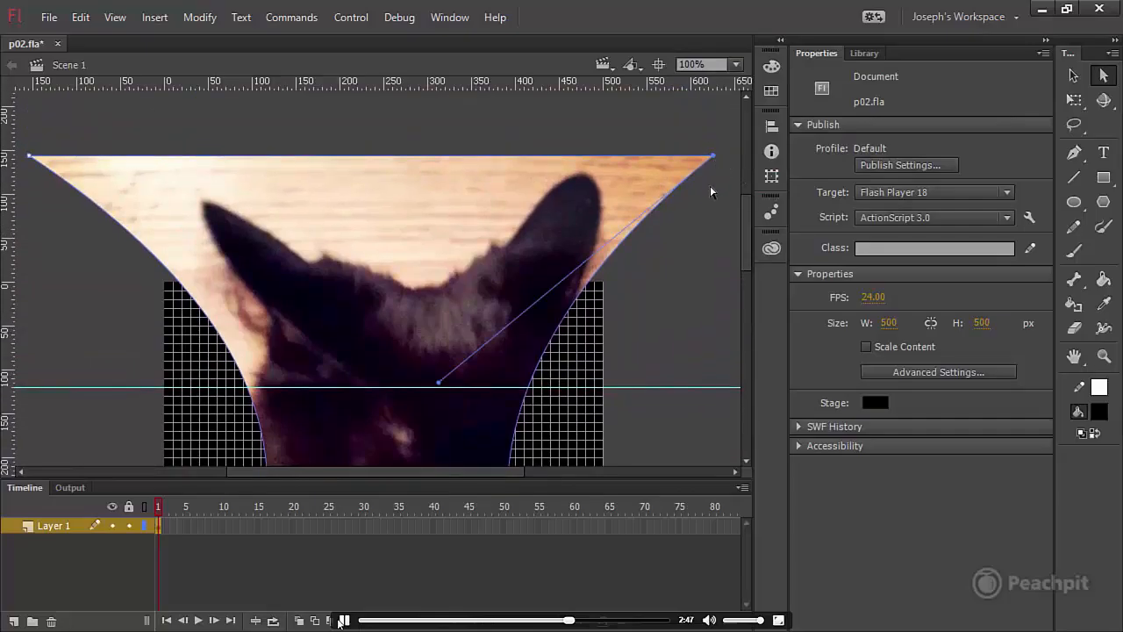
{"action": "left_click_drag", "start_coordinate": [438, 385], "coordinate": [339, 381]}
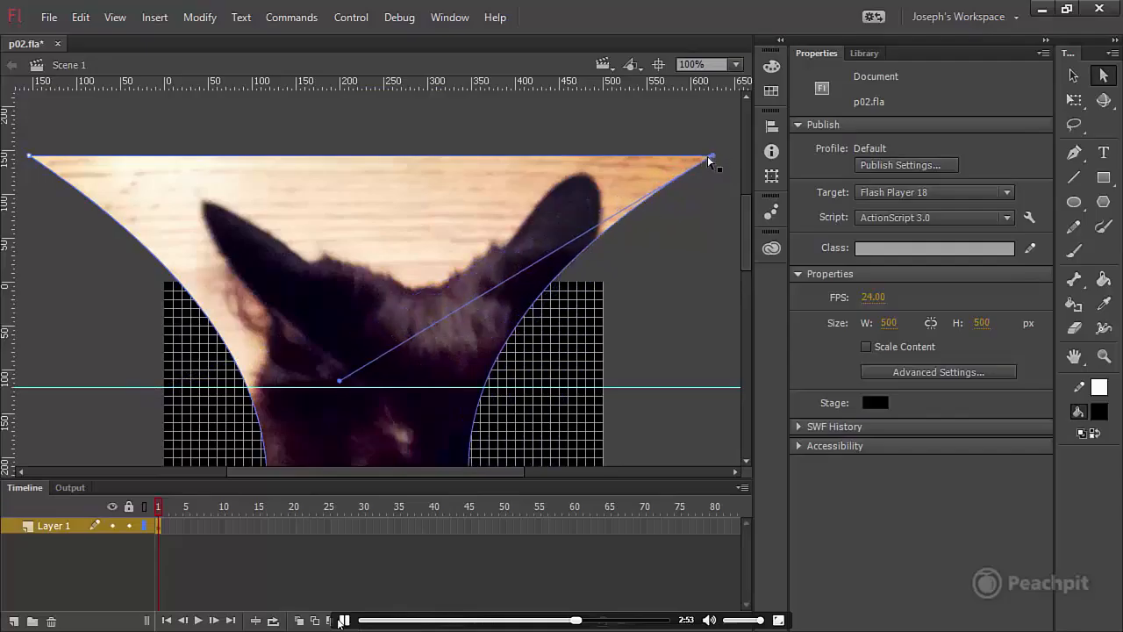
{"action": "left_click_drag", "start_coordinate": [709, 161], "coordinate": [443, 206]}
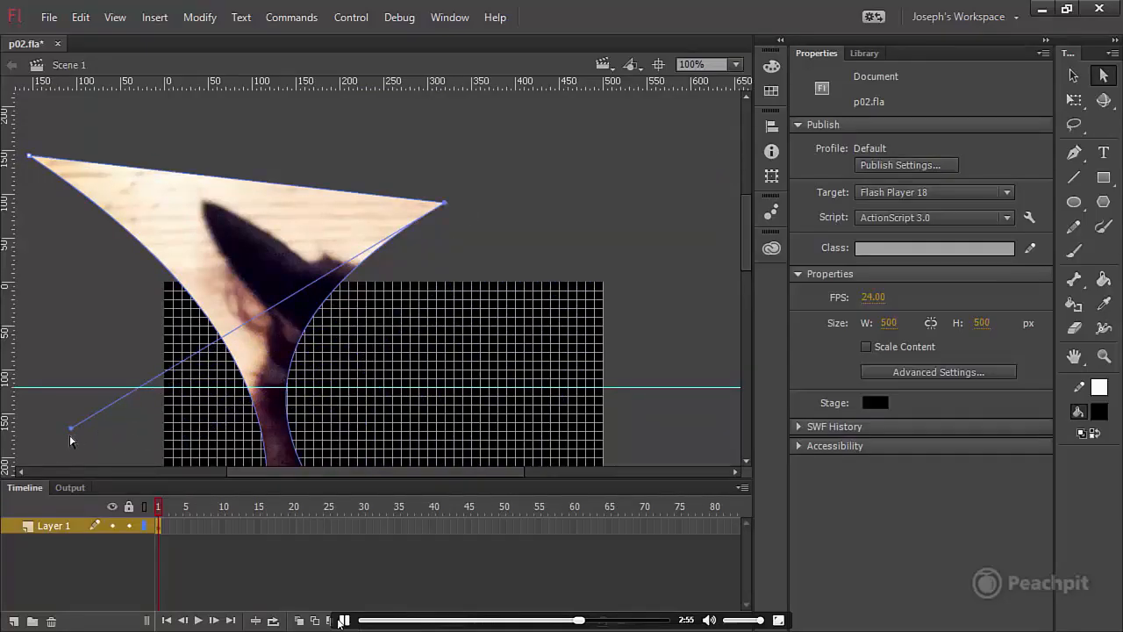
{"action": "left_click_drag", "start_coordinate": [70, 430], "coordinate": [410, 410]}
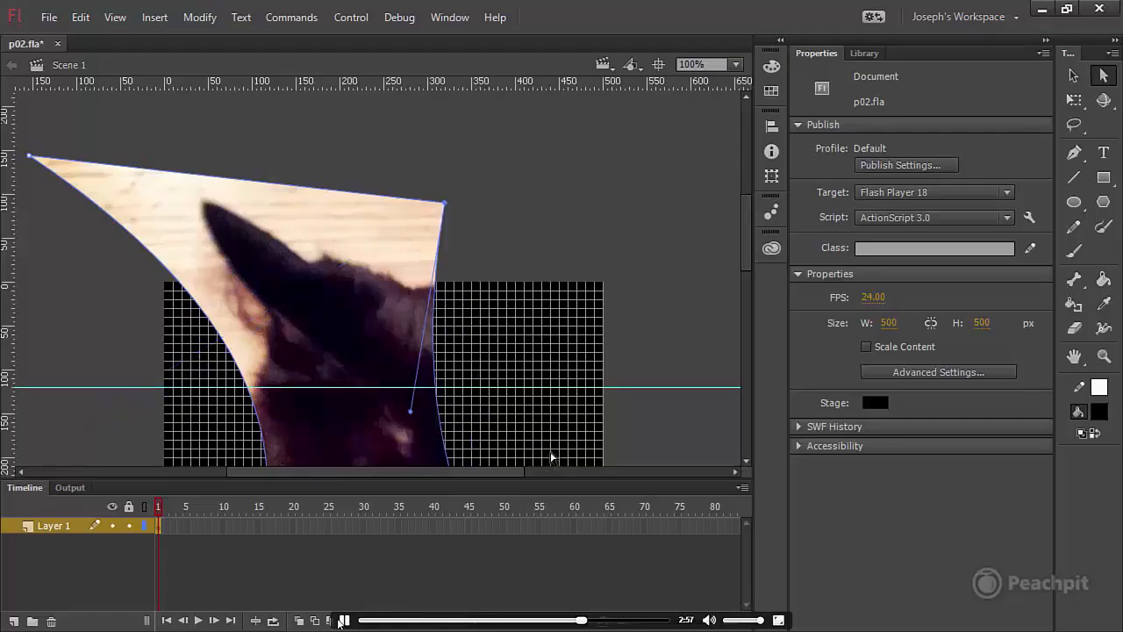
Pull the upper-right anchor's curve handle further left to bend the shape's right edge inward, close to the cat's eye.
{"action": "scroll", "coordinate": [737, 226], "scroll_direction": "down", "scroll_amount": 10}
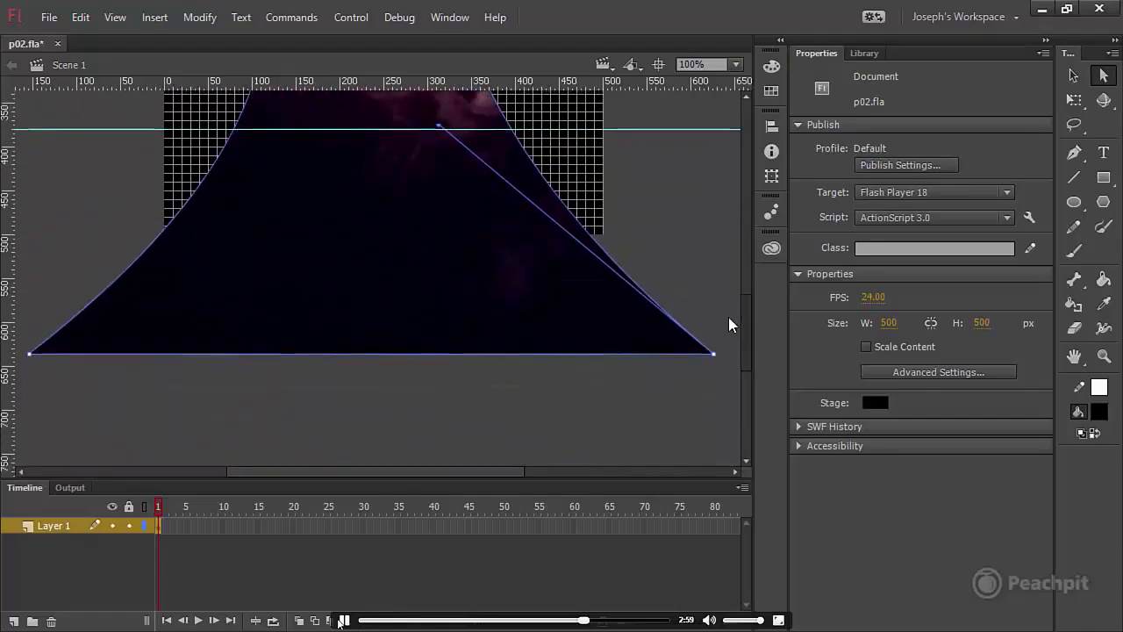
{"action": "scroll", "coordinate": [728, 317], "scroll_direction": "up", "scroll_amount": 3}
{"action": "scroll", "coordinate": [706, 237], "scroll_direction": "up", "scroll_amount": 7}
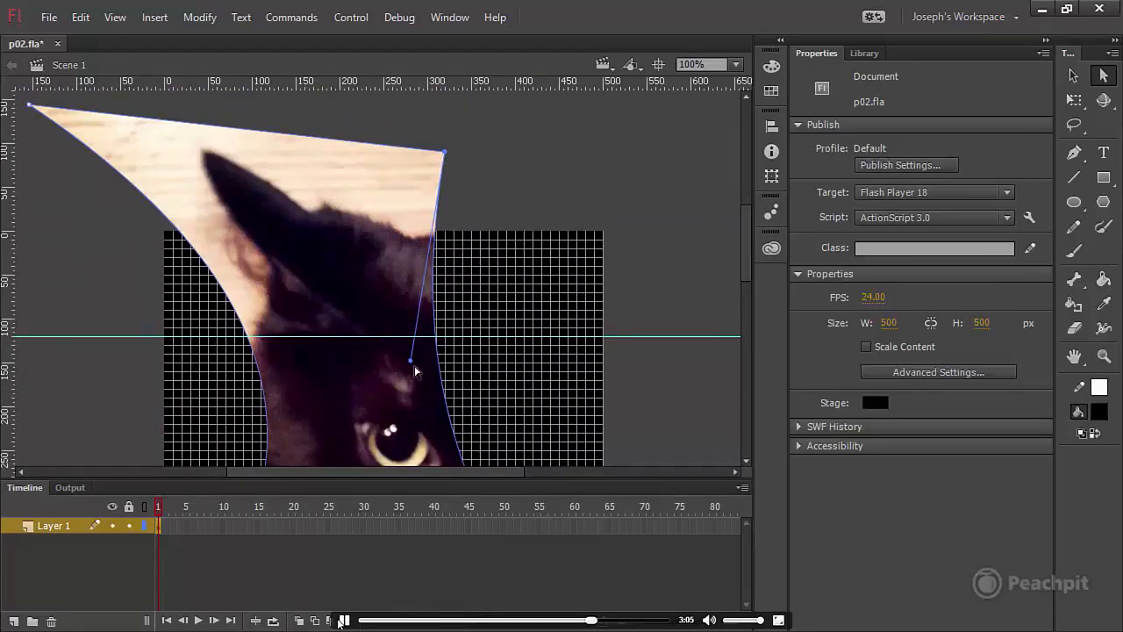
{"action": "left_click_drag", "start_coordinate": [408, 363], "coordinate": [342, 371]}
{"action": "left_click_drag", "start_coordinate": [745, 260], "coordinate": [741, 283]}
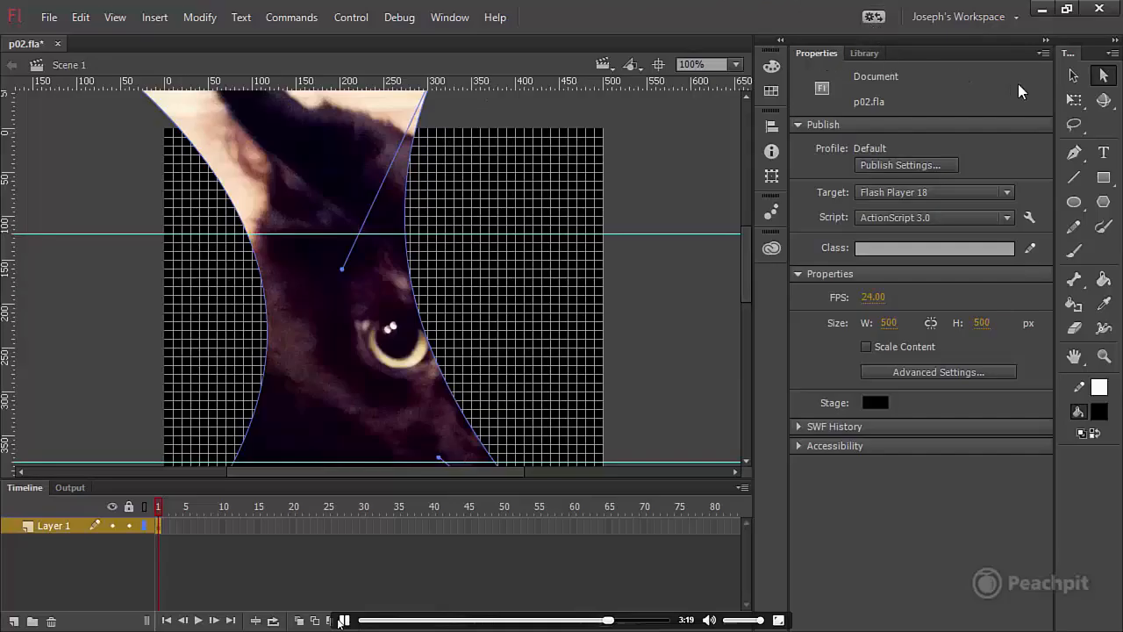
Select the reshaped cat shape and open the colour settings to examine its bitmap fill.
{"action": "left_click", "coordinate": [1073, 77]}
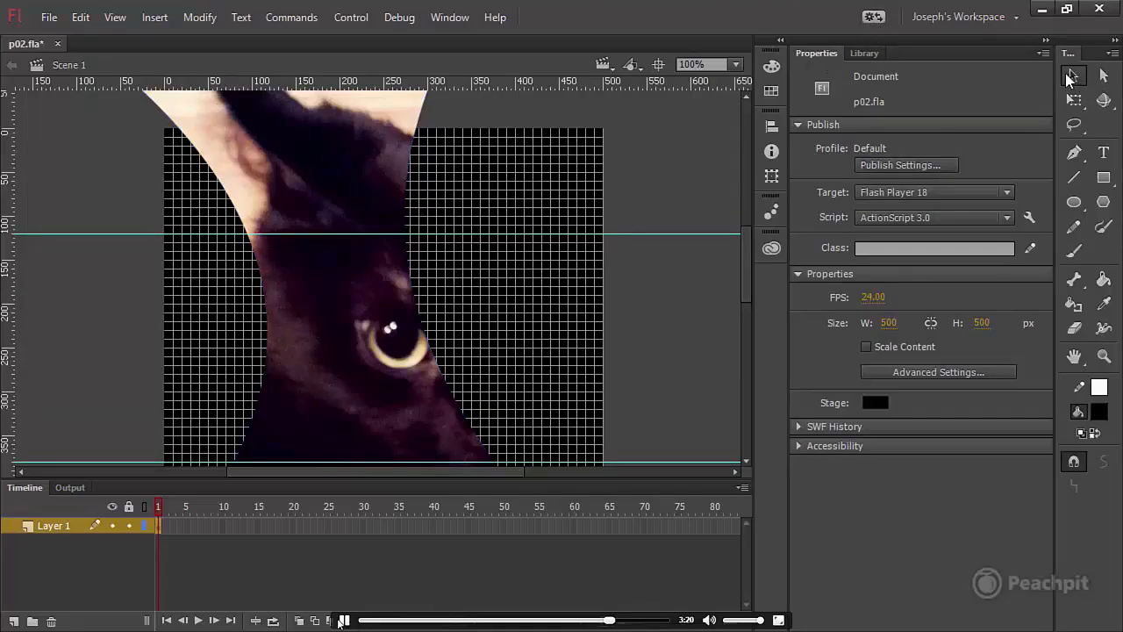
{"action": "left_click", "coordinate": [358, 187]}
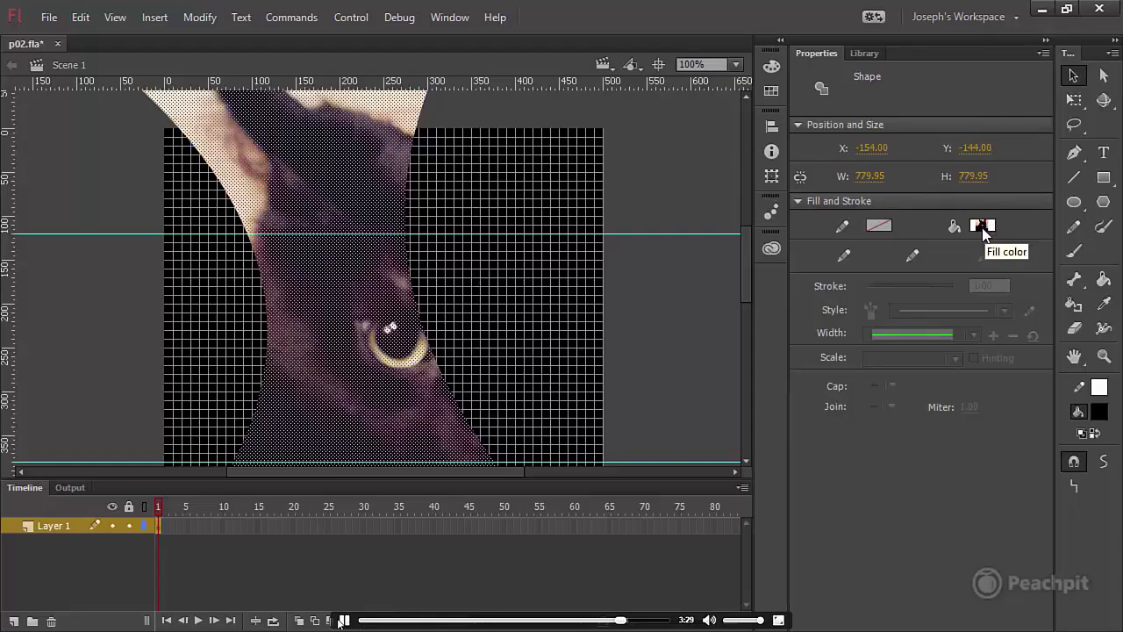
{"action": "left_click", "coordinate": [772, 67]}
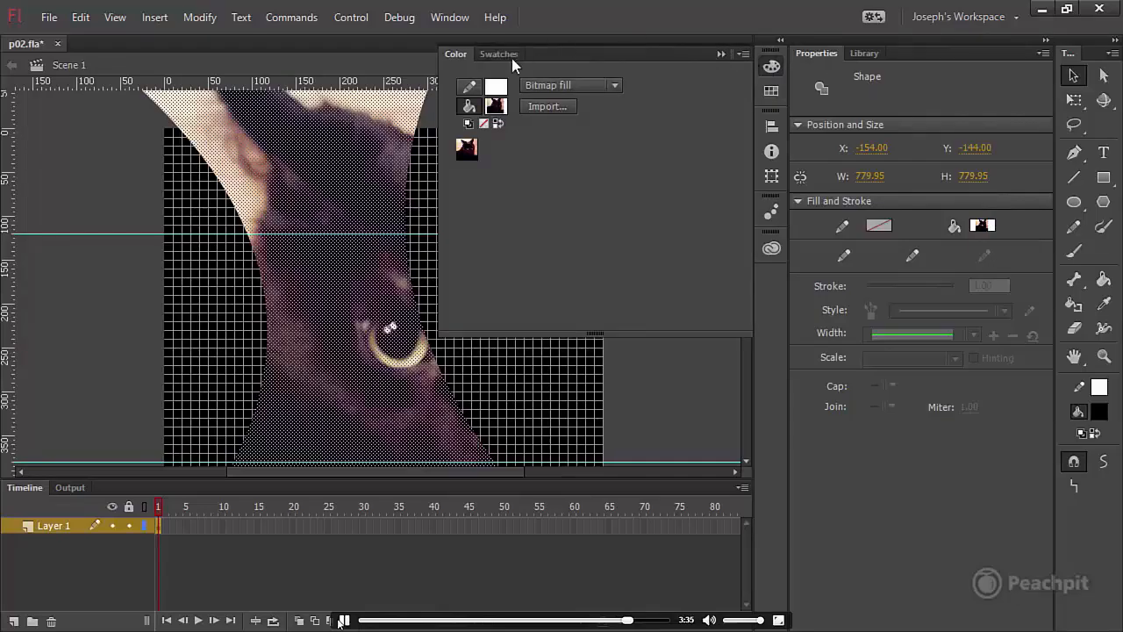
Examine the fill types and fill swatches available for the selected cat shape, leaving its bitmap fill in place.
{"action": "left_click", "coordinate": [616, 84]}
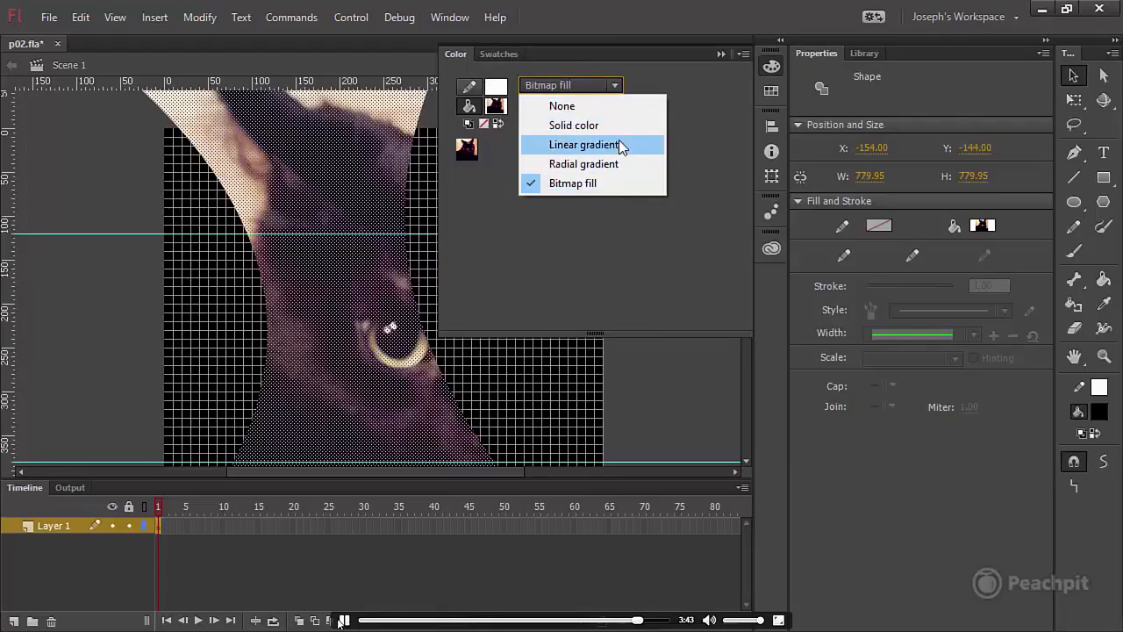
{"action": "left_click", "coordinate": [607, 231]}
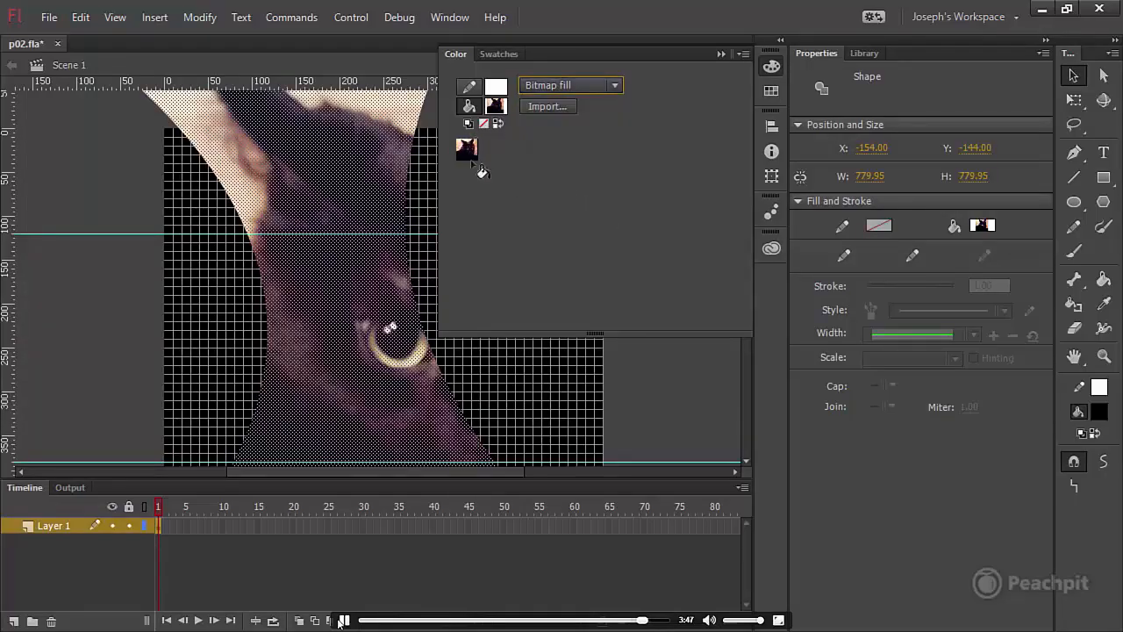
{"action": "left_click", "coordinate": [614, 85]}
{"action": "left_click", "coordinate": [665, 77]}
{"action": "left_click", "coordinate": [494, 105]}
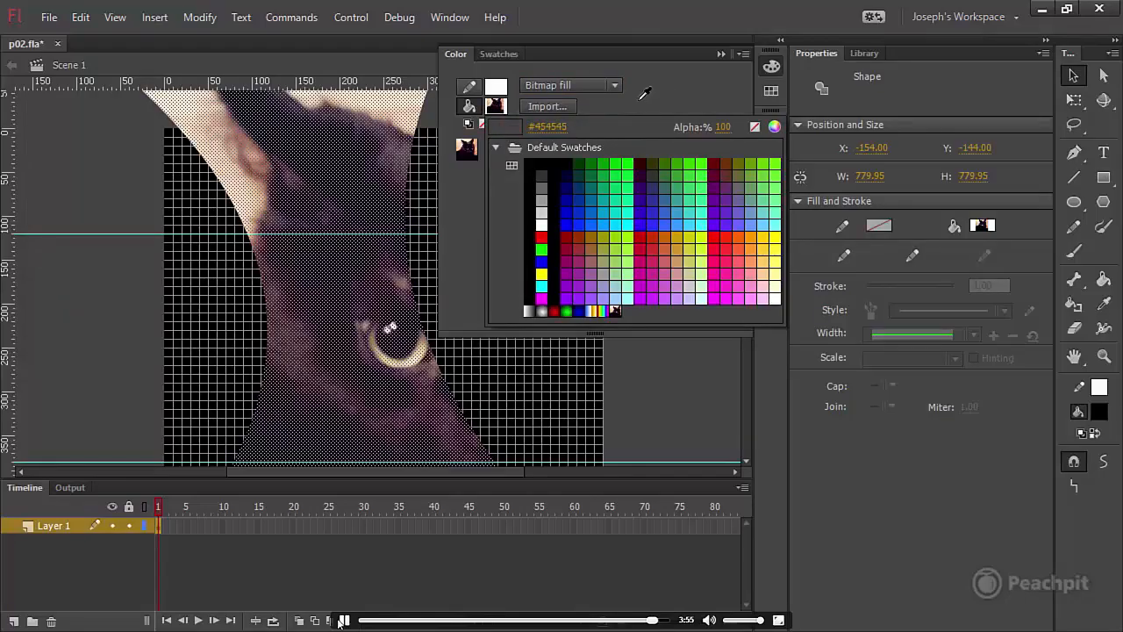
{"action": "key", "text": "Escape"}
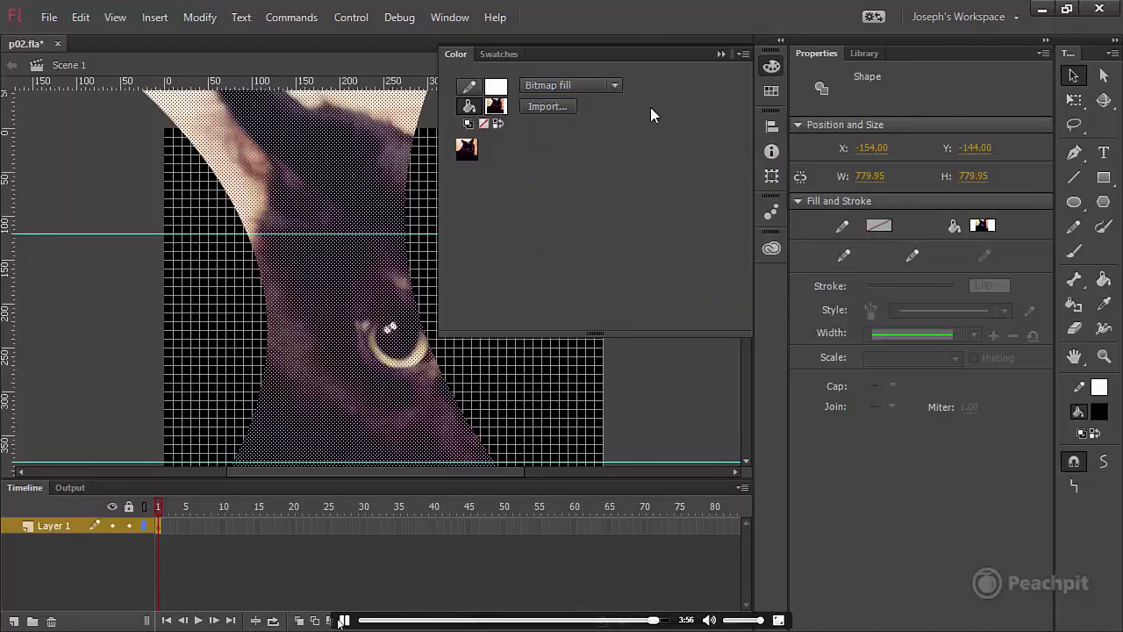
Close the colour settings and view the imported LeChat.jpg bitmap in the document's library.
{"action": "left_click", "coordinate": [716, 55]}
{"action": "left_click", "coordinate": [862, 52]}
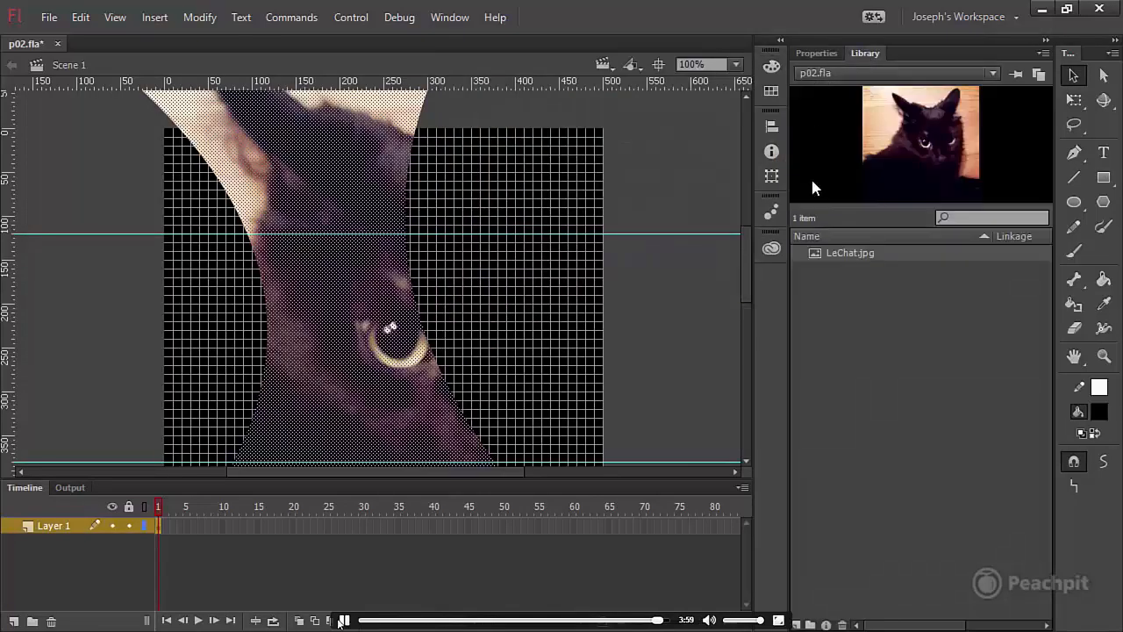
{"action": "left_click", "coordinate": [909, 294]}
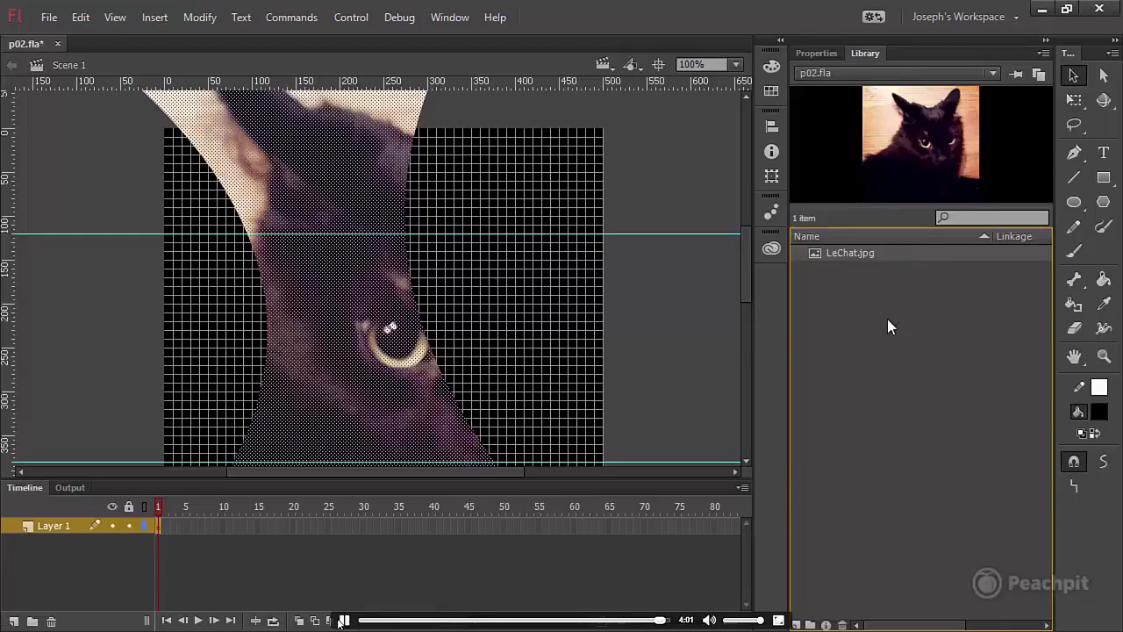